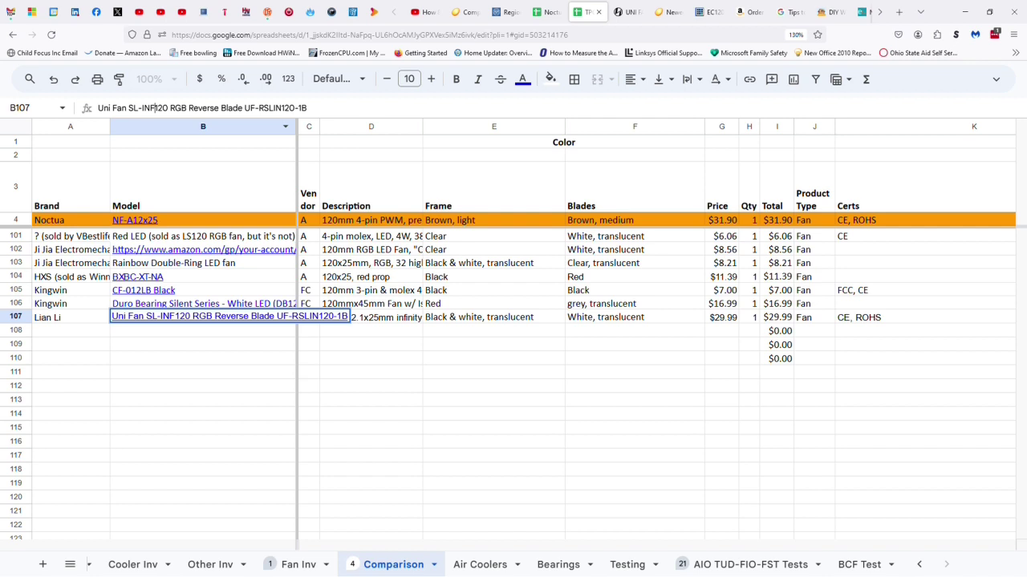
Review the vendor, description, frame and blade colors, price and quantity of the Lian Li fan in row 107.
{"action": "left_click", "coordinate": [308, 317]}
{"action": "left_click", "coordinate": [371, 317]}
{"action": "left_click", "coordinate": [493, 318]}
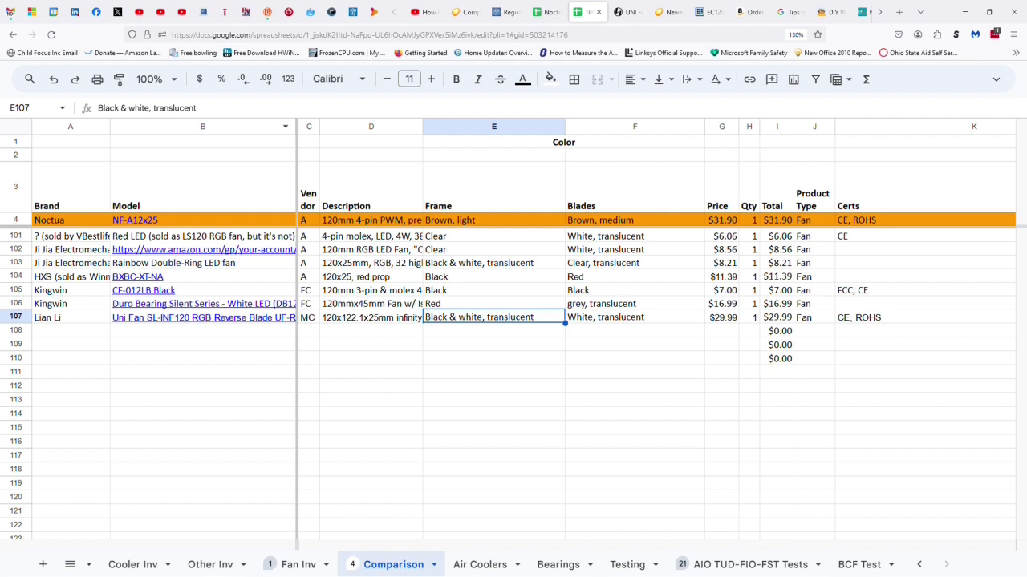
{"action": "left_click", "coordinate": [635, 318]}
{"action": "left_click", "coordinate": [721, 317]}
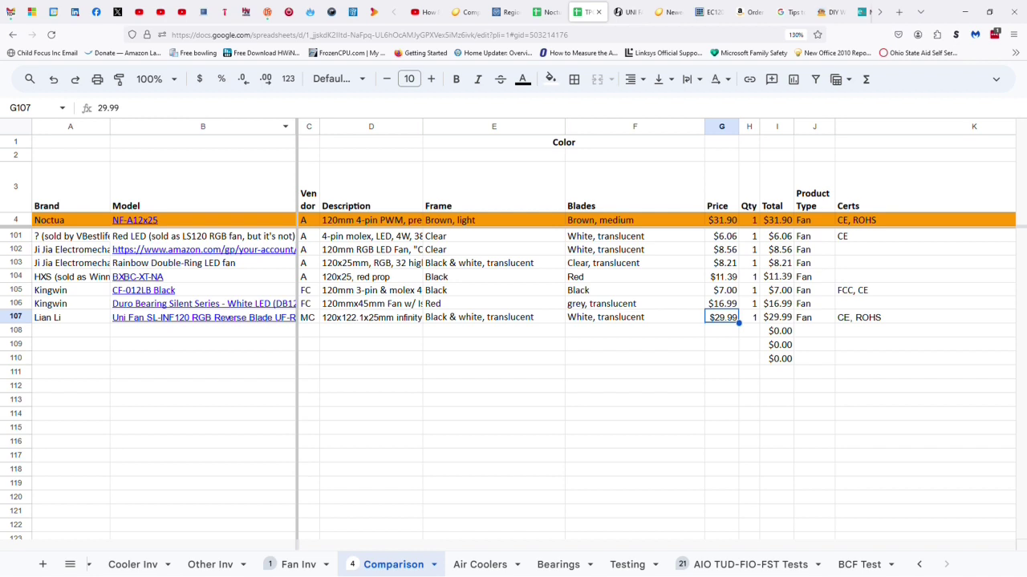
{"action": "left_click", "coordinate": [749, 318]}
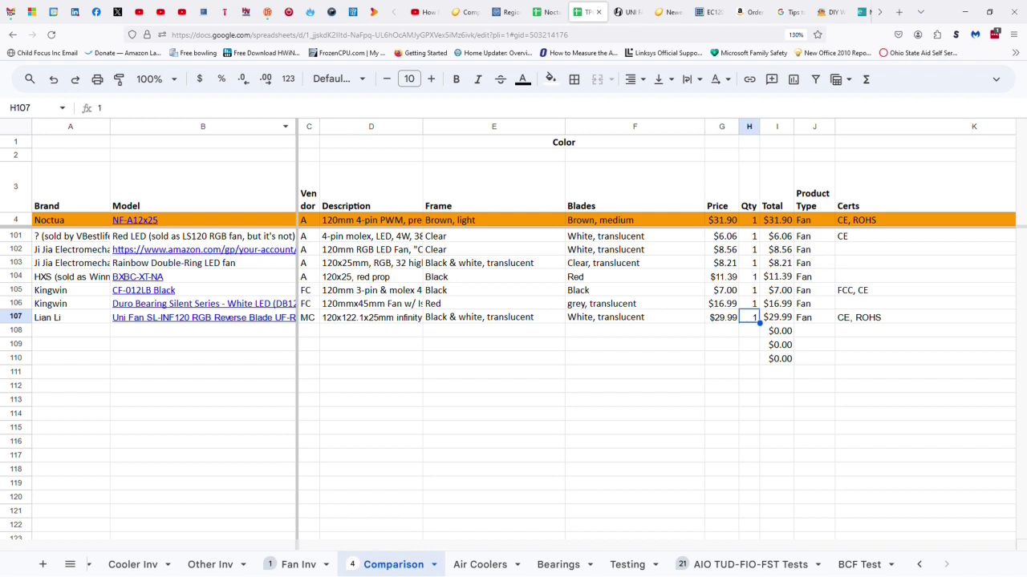
{"action": "left_click", "coordinate": [721, 318]}
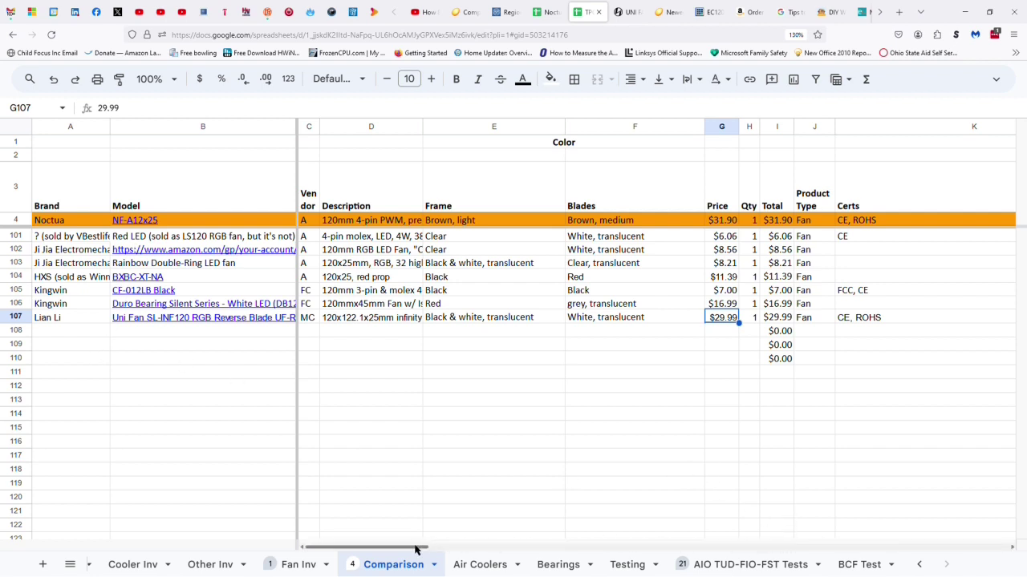
Examine the Lian Li fan's product type, certifications, country of manufacture, dimensions and MTBF in row 107.
{"action": "scroll", "coordinate": [485, 548], "scroll_direction": "right", "scroll_amount": 3}
{"action": "mouse_move", "coordinate": [501, 551]}
{"action": "left_mouse_down"}
{"action": "mouse_move", "coordinate": [527, 551]}
{"action": "mouse_move", "coordinate": [504, 553]}
{"action": "left_mouse_up"}
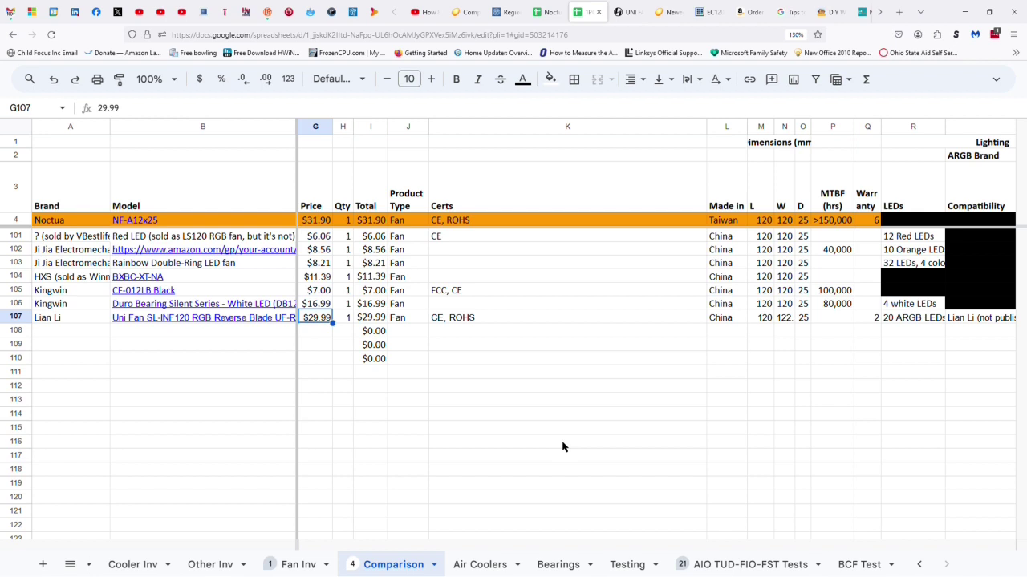
{"action": "key", "text": "Right"}
{"action": "key", "text": "Right"}
{"action": "key", "text": "Right"}
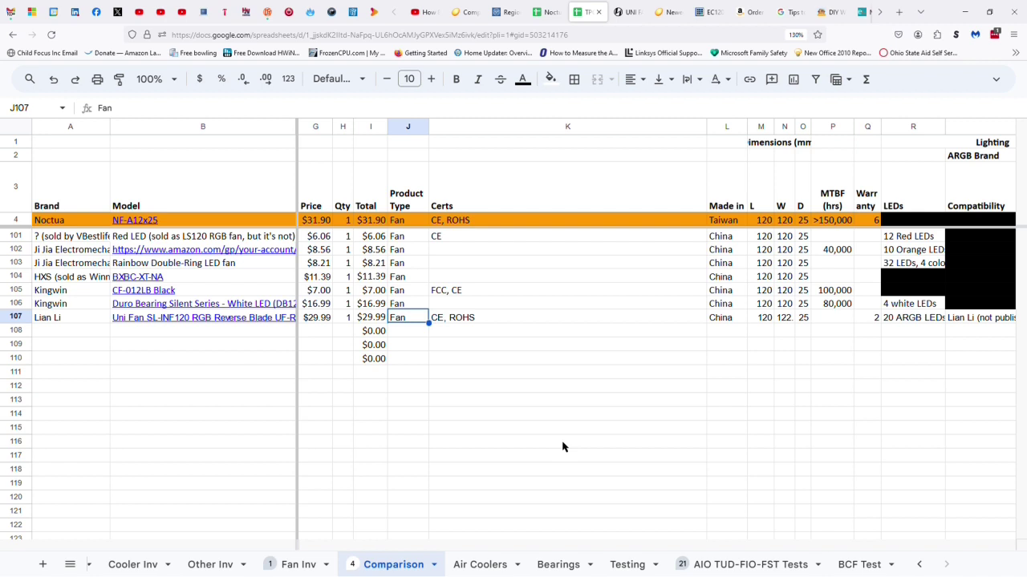
{"action": "key", "text": "Right"}
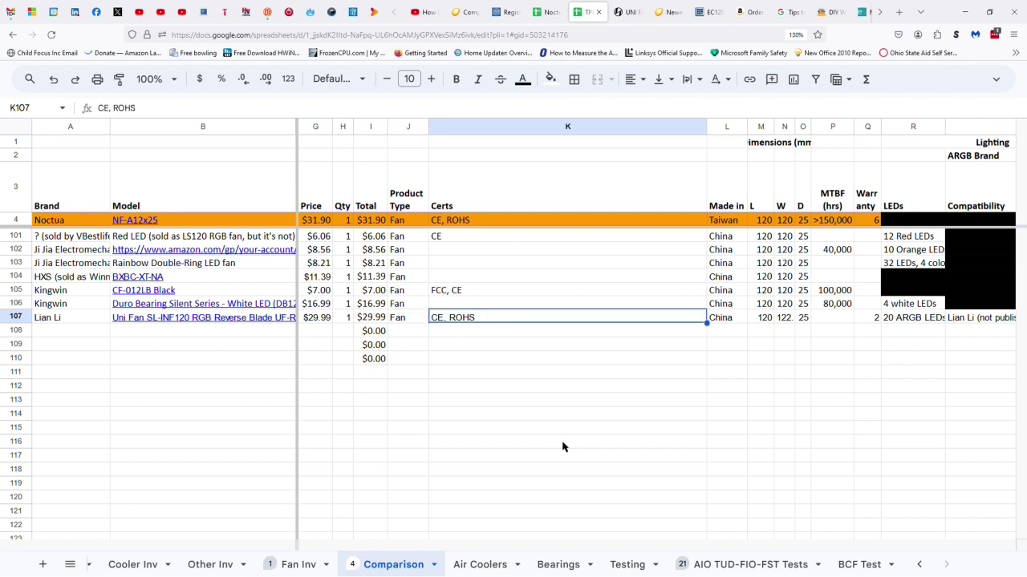
{"action": "key", "text": "Right"}
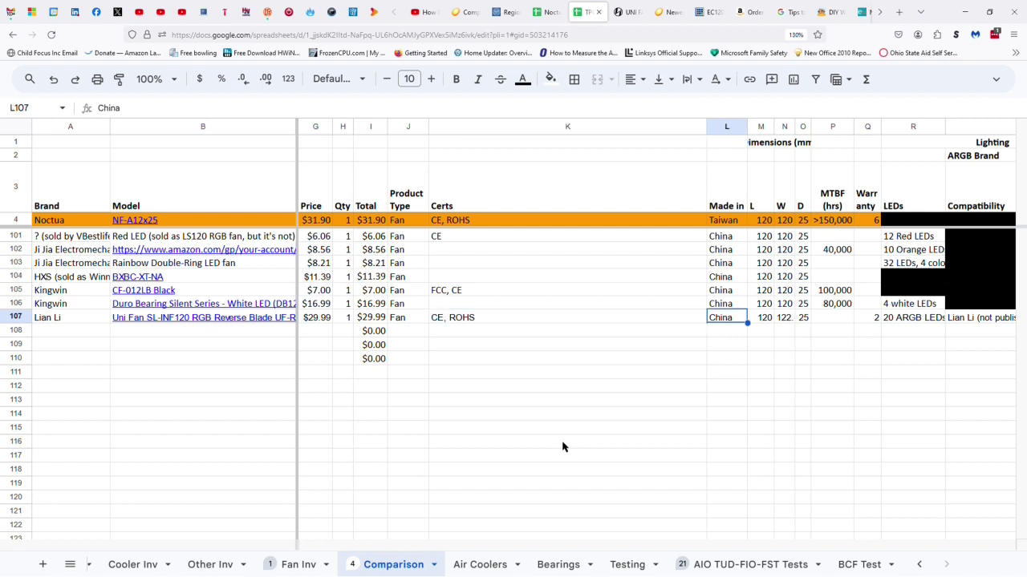
{"action": "key", "text": "Right"}
{"action": "key", "text": "Right"}
{"action": "key", "text": "Right"}
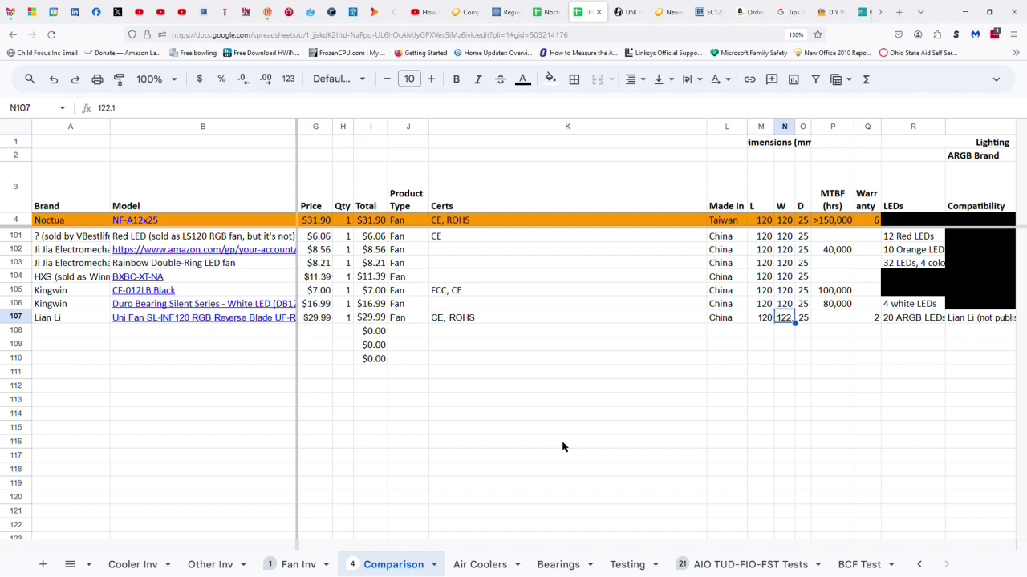
{"action": "key", "text": "Right"}
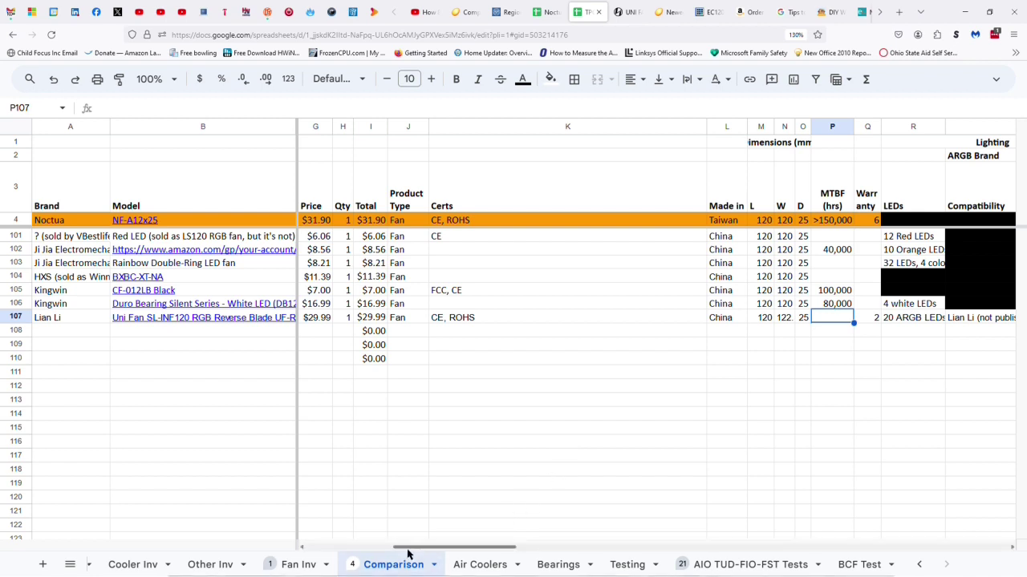
Review the Lian Li fan's warranty, LEDs, ARGB compatibility, weight, blade count, mounting holes and speed range in row 107.
{"action": "left_click_drag", "start_coordinate": [411, 552], "coordinate": [526, 552]}
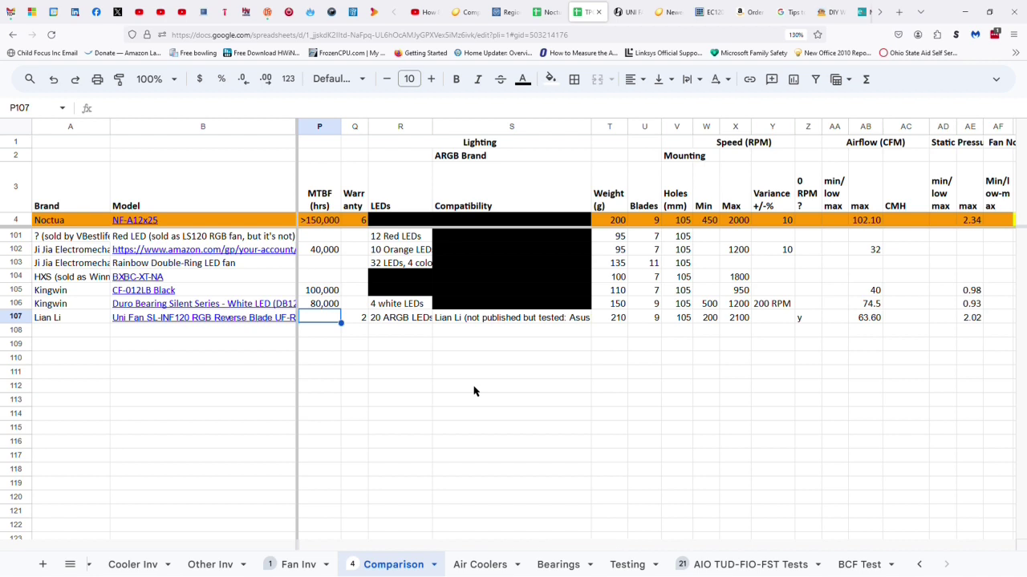
{"action": "key", "text": "Right"}
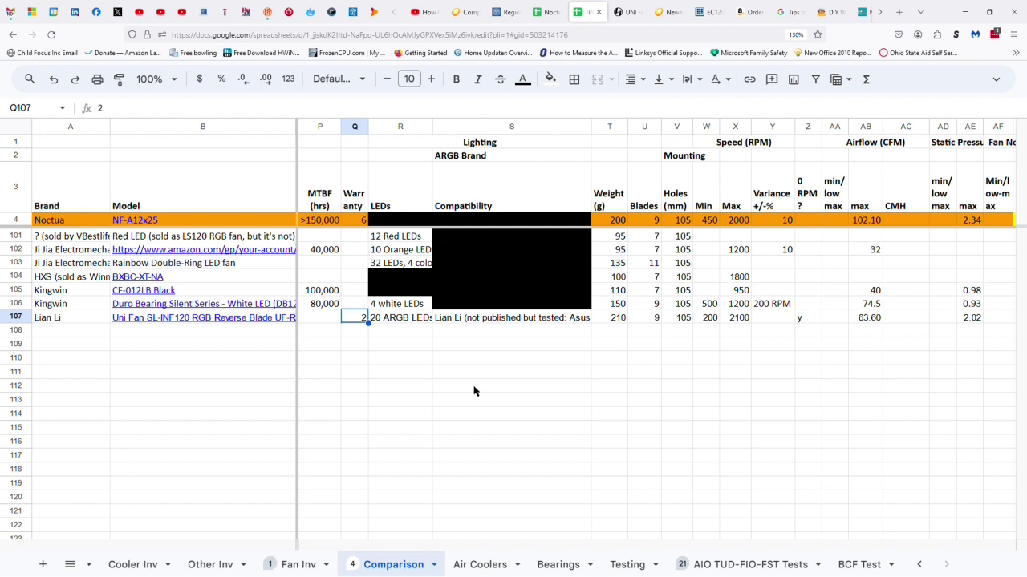
{"action": "key", "text": "Right"}
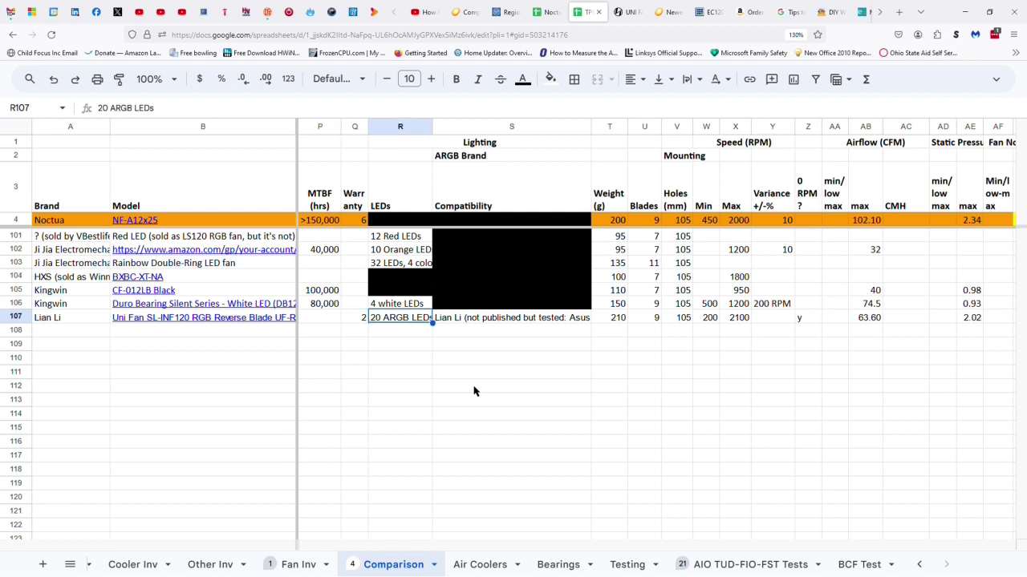
{"action": "key", "text": "Right"}
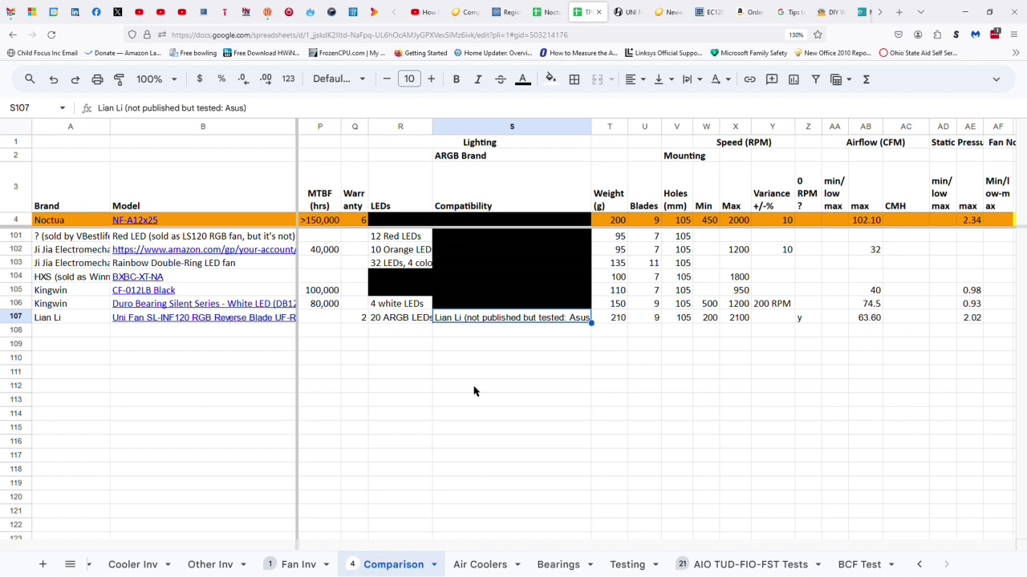
{"action": "key", "text": "Right"}
{"action": "key", "text": "Right"}
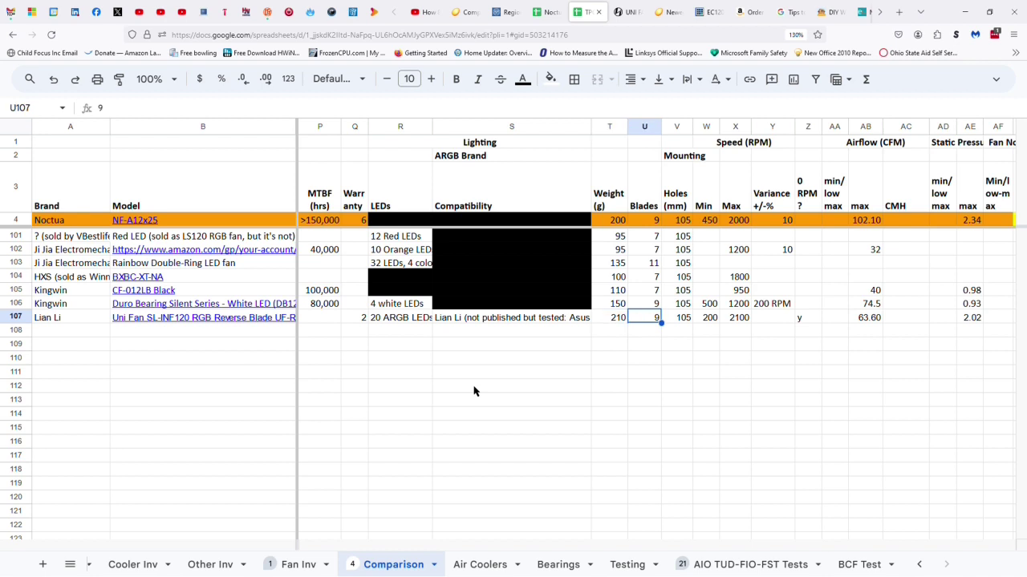
{"action": "key", "text": "Right"}
{"action": "key", "text": "Right"}
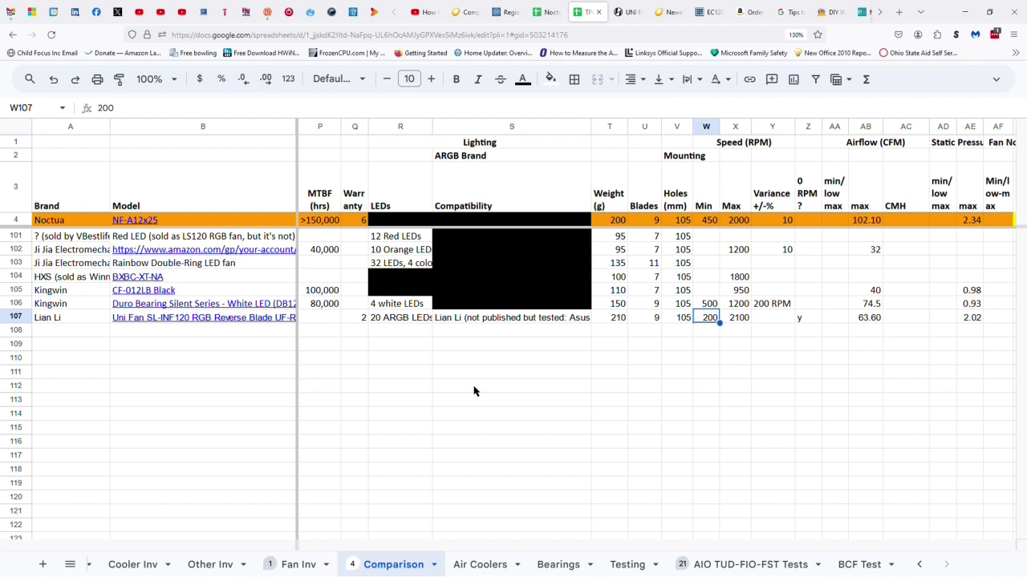
{"action": "key", "text": "Right"}
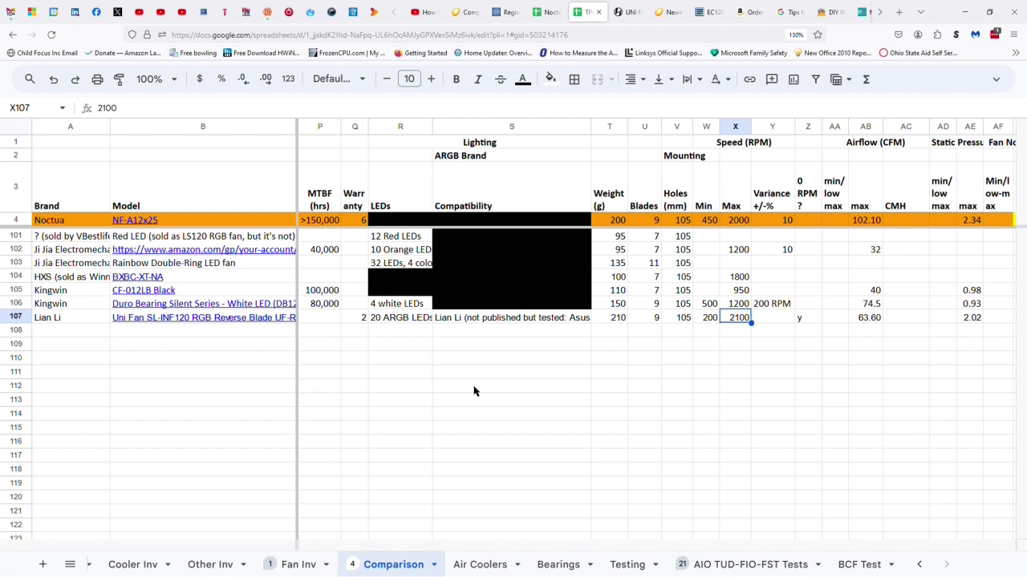
Examine the Lian Li fan's 0 RPM support, airflow, static pressure and maximum noise in row 107.
{"action": "left_click_drag", "start_coordinate": [546, 552], "coordinate": [639, 551]}
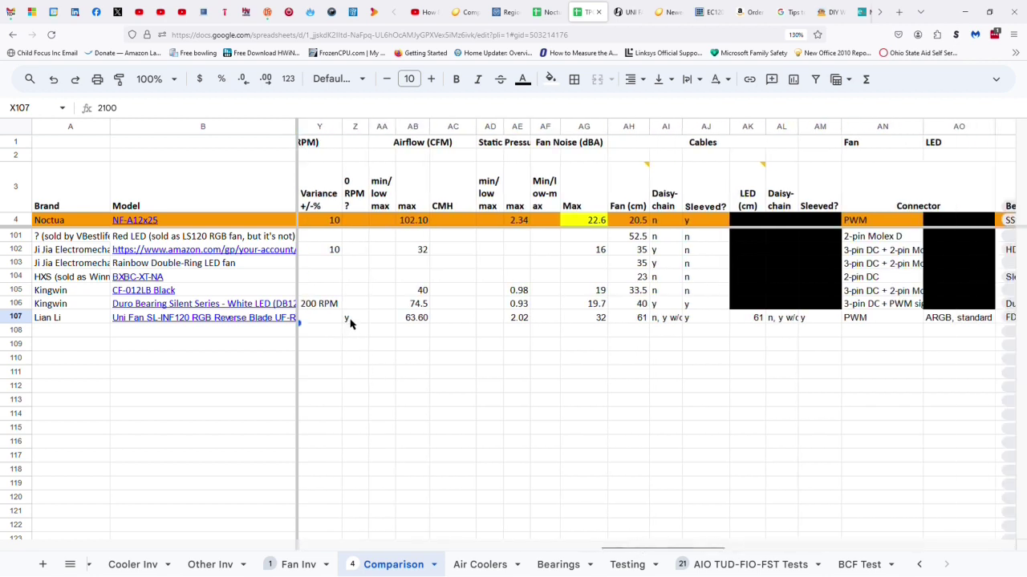
{"action": "left_click", "coordinate": [351, 320]}
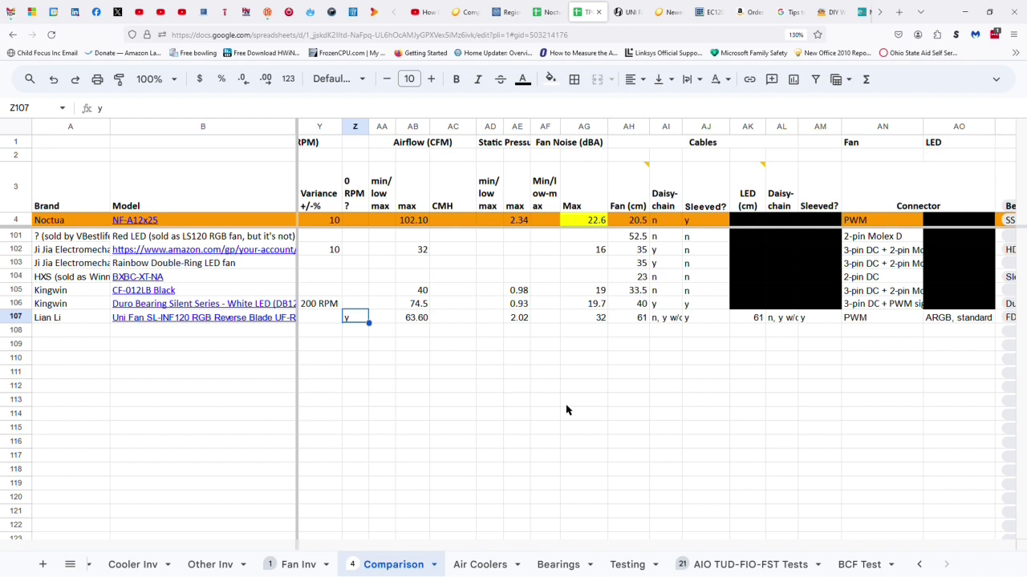
{"action": "key", "text": "Right"}
{"action": "key", "text": "Right"}
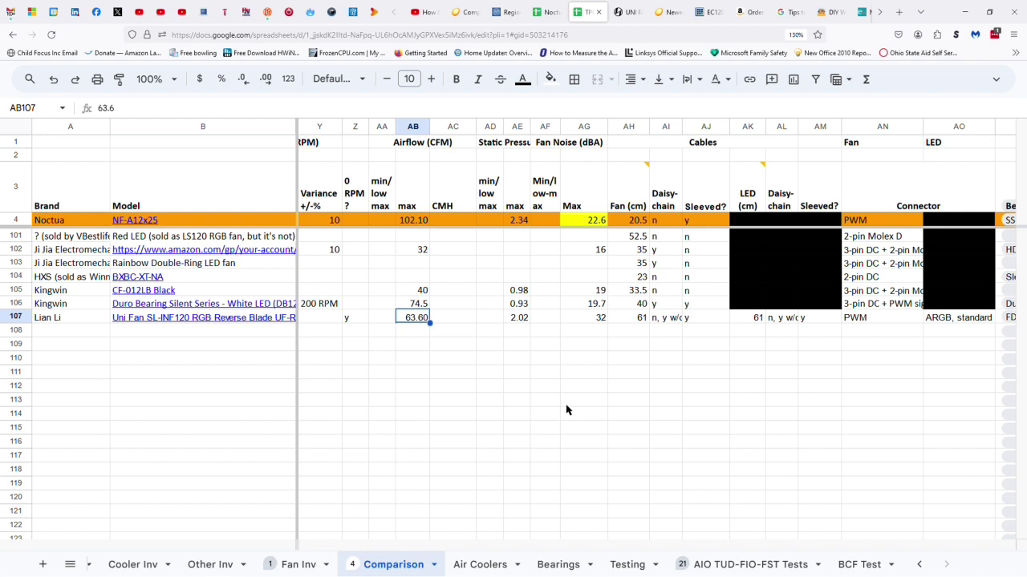
{"action": "key", "text": "Right"}
{"action": "key", "text": "Right"}
{"action": "key", "text": "Right"}
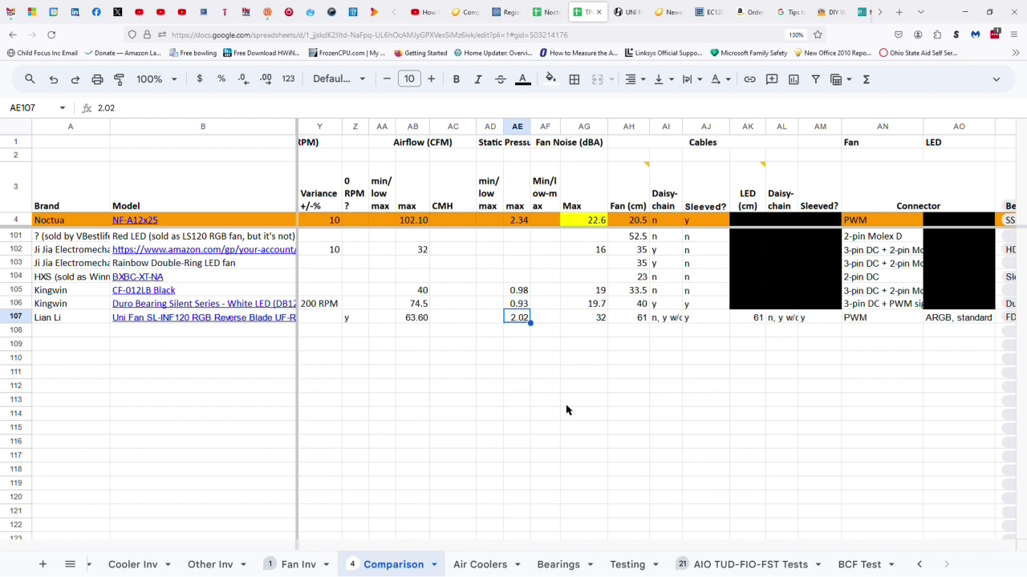
{"action": "key", "text": "Right"}
{"action": "key", "text": "Right"}
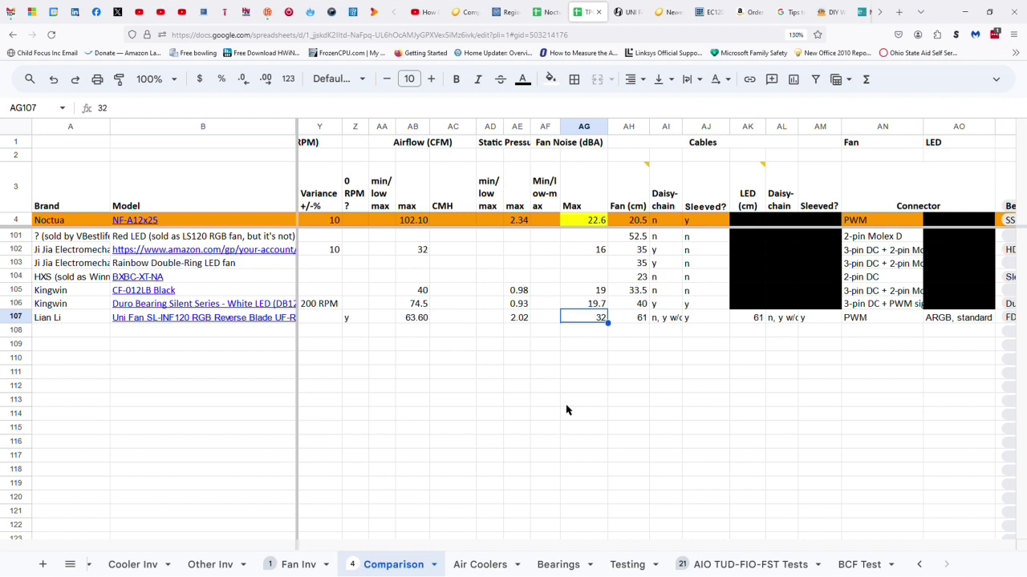
Review the Lian Li fan's fan and LED cable lengths, daisy-chaining, sleeving and connector types in row 107.
{"action": "key", "text": "Right"}
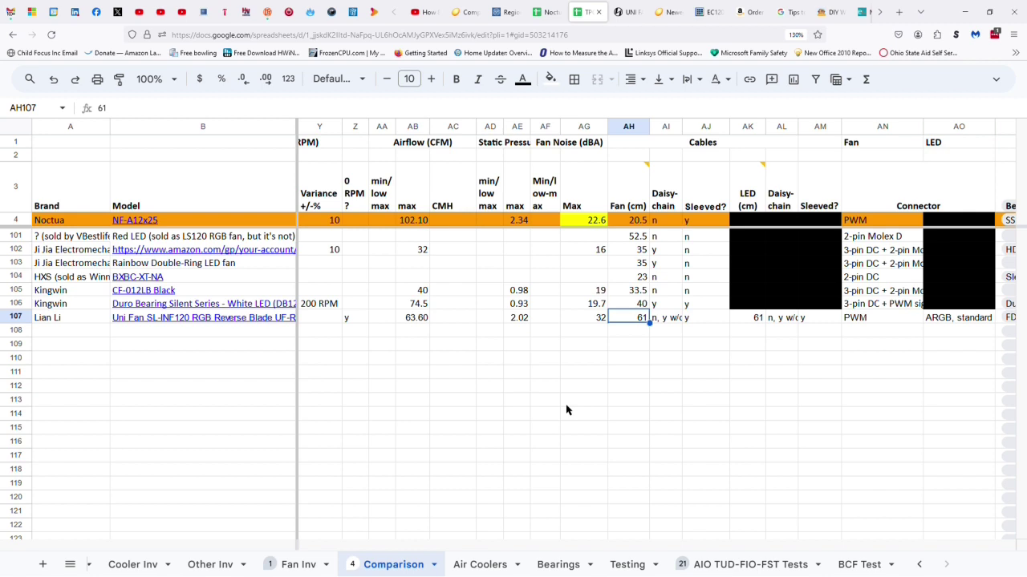
{"action": "key", "text": "Right"}
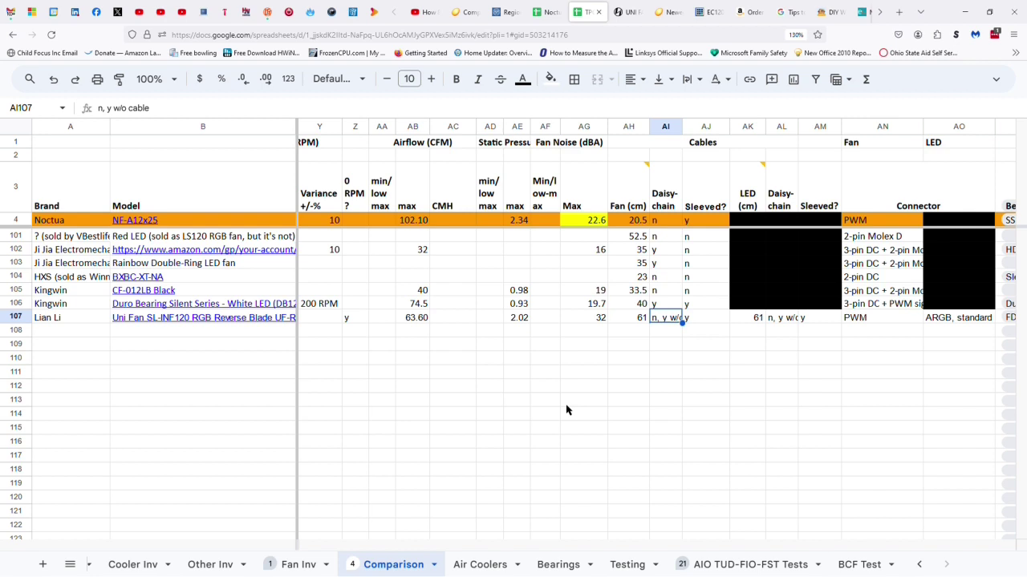
{"action": "key", "text": "Right"}
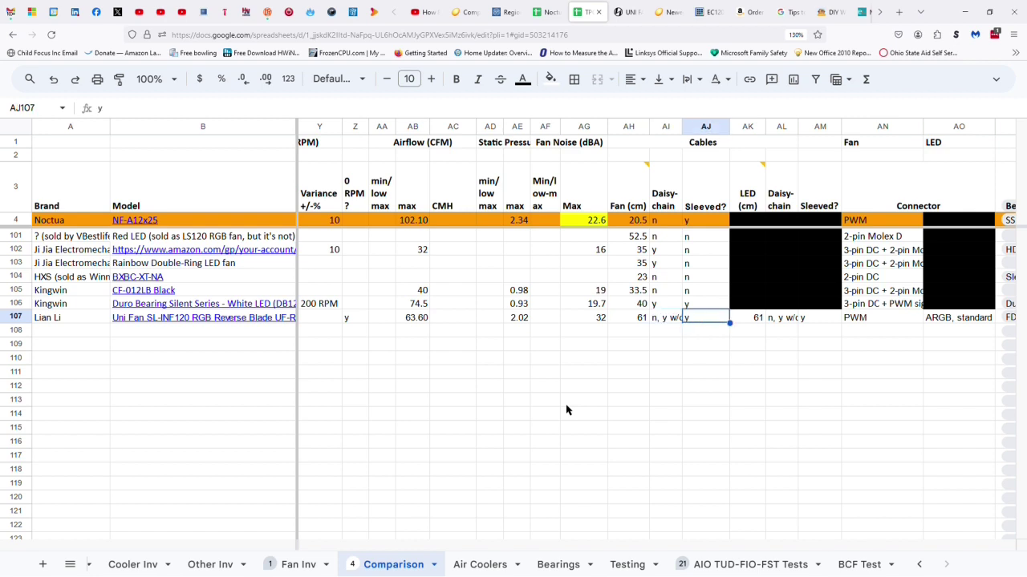
{"action": "key", "text": "Right"}
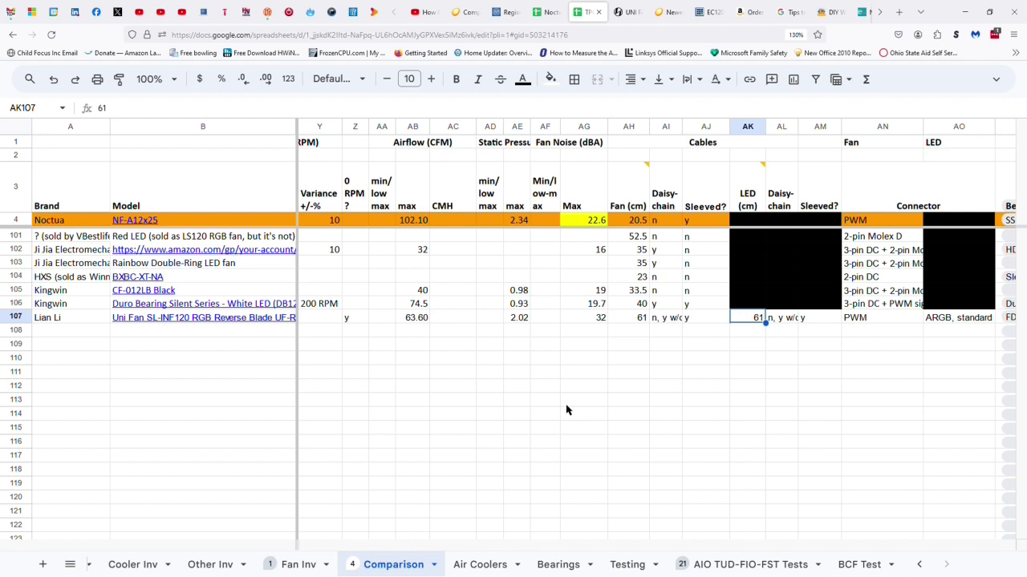
{"action": "key", "text": "Right"}
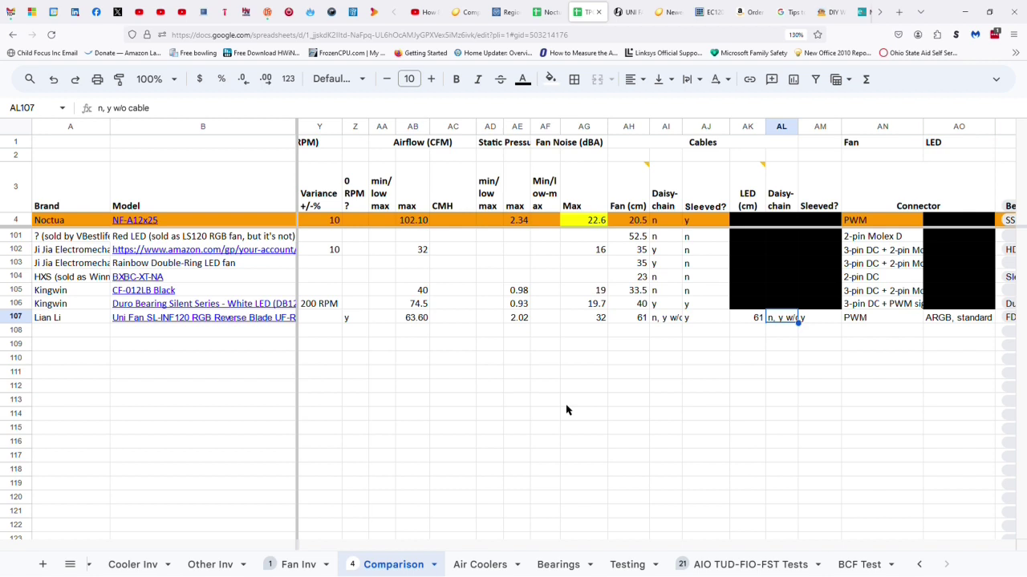
{"action": "key", "text": "Right"}
{"action": "key", "text": "Right"}
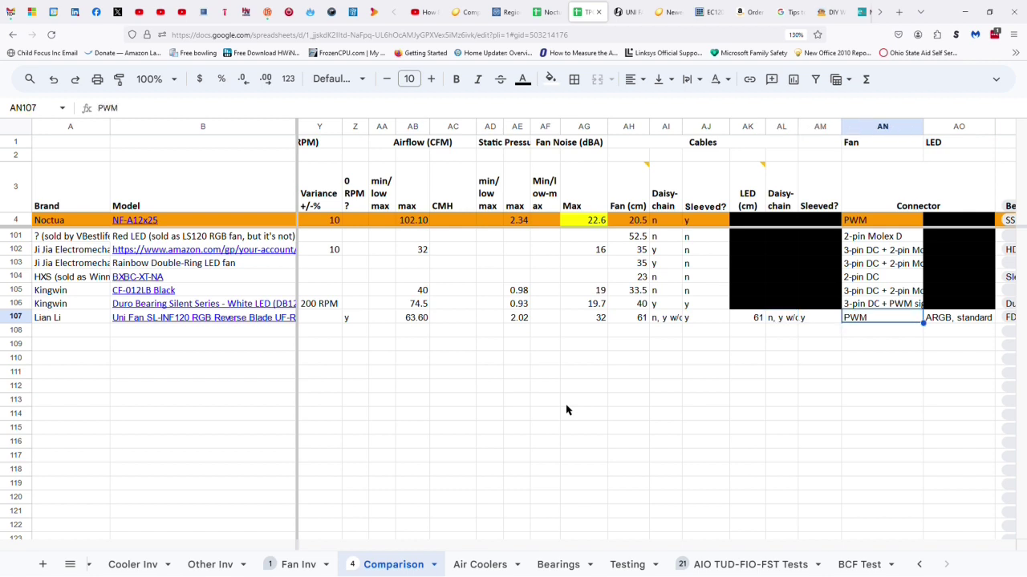
{"action": "key", "text": "Right"}
Examine the Lian Li fan's bearing type, rated and starting voltage, rated power and rated amperage in row 107.
{"action": "key", "text": "Right"}
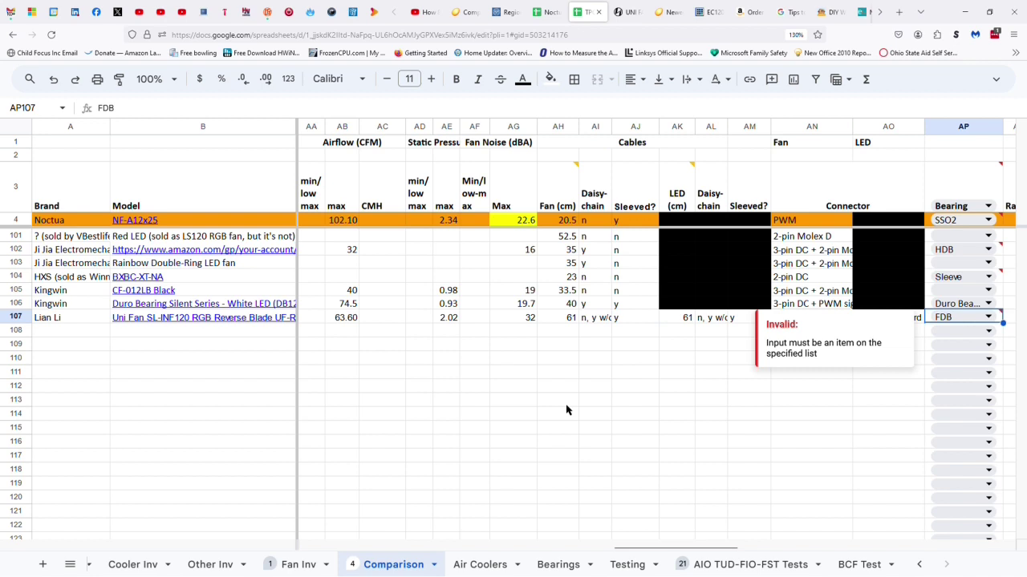
{"action": "key", "text": "Right"}
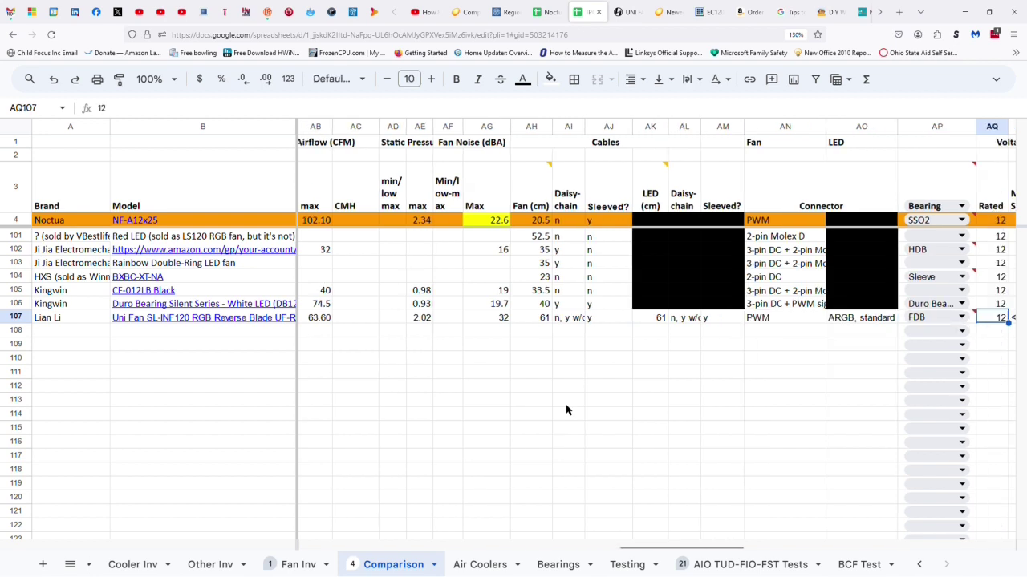
{"action": "key", "text": "Right"}
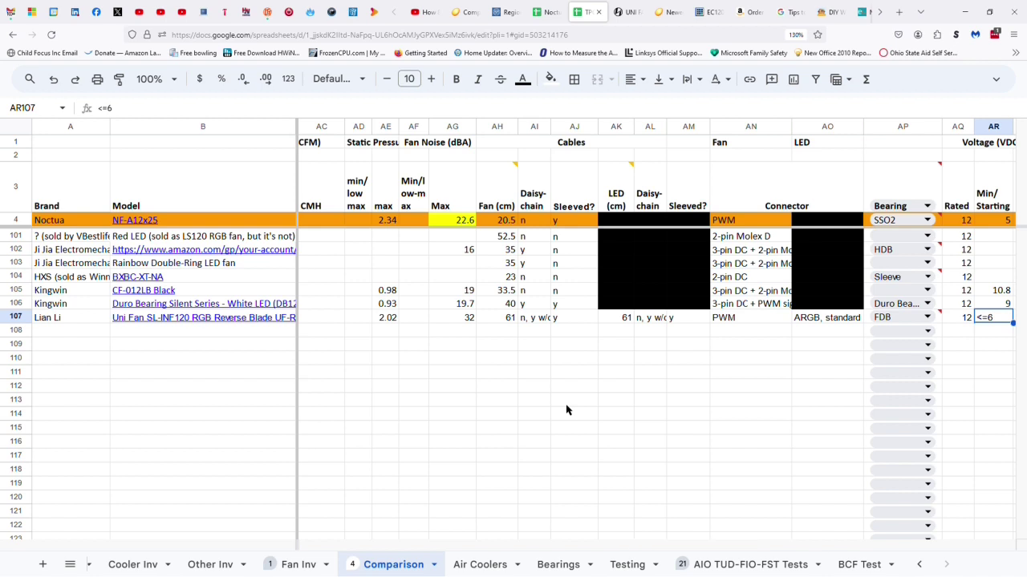
{"action": "key", "text": "Right"}
{"action": "key", "text": "Right"}
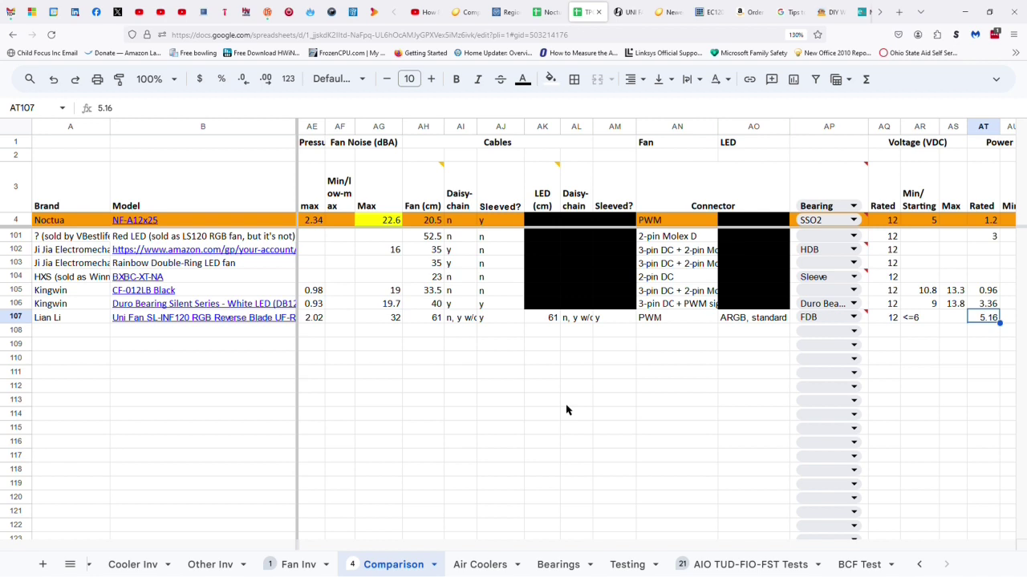
{"action": "key", "text": "Right"}
{"action": "key", "text": "Right"}
{"action": "key", "text": "Right"}
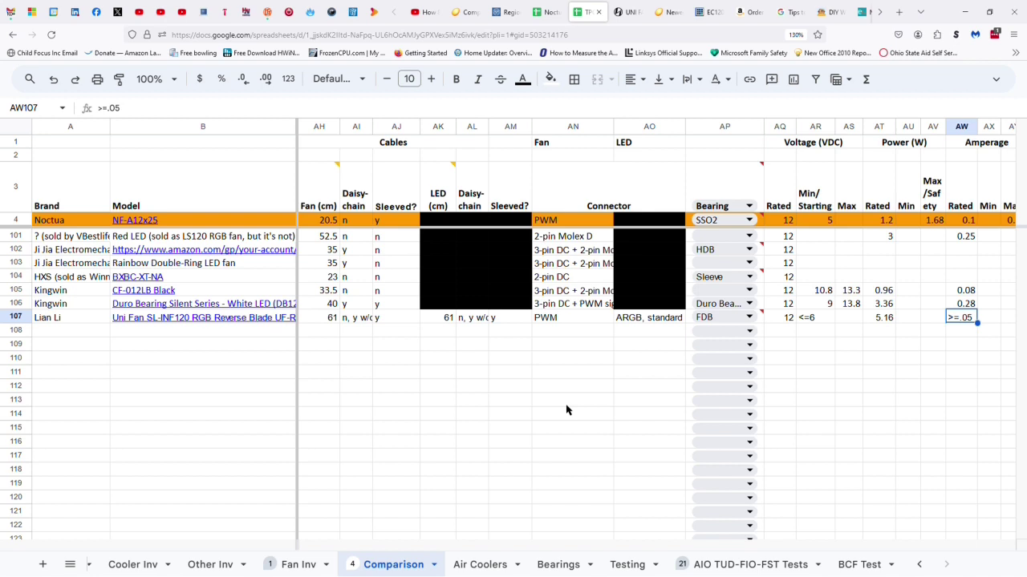
Review the Lian Li fan's remaining amperage fields and its LED voltage, LED power and LED amperage in row 107.
{"action": "key", "text": "Right"}
{"action": "key", "text": "Right"}
{"action": "key", "text": "Right"}
{"action": "key", "text": "Right"}
{"action": "key", "text": "Right"}
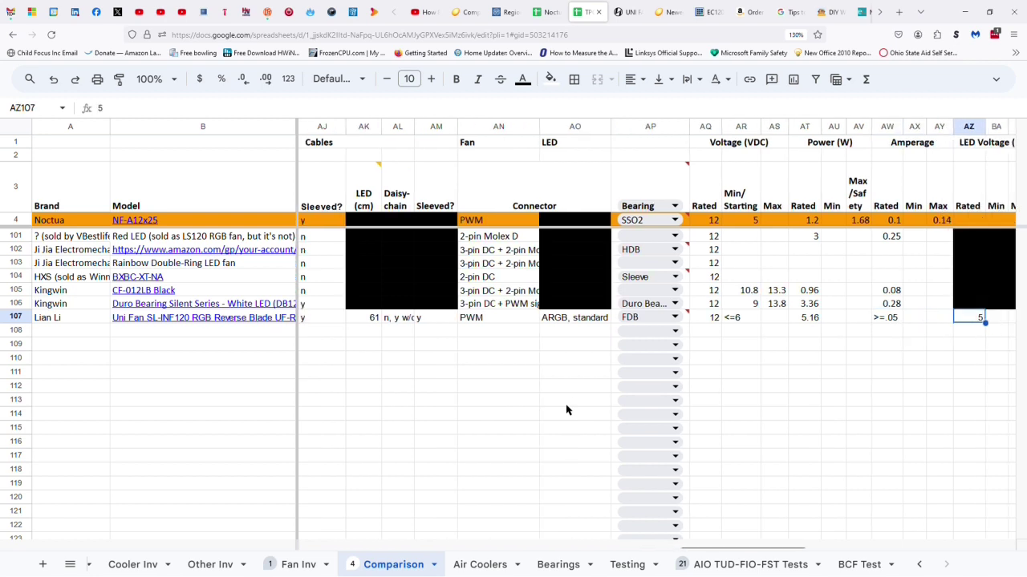
{"action": "key", "text": "Right"}
{"action": "key", "text": "Right"}
{"action": "key", "text": "Right"}
{"action": "key", "text": "Right"}
{"action": "key", "text": "Right"}
{"action": "key", "text": "Right"}
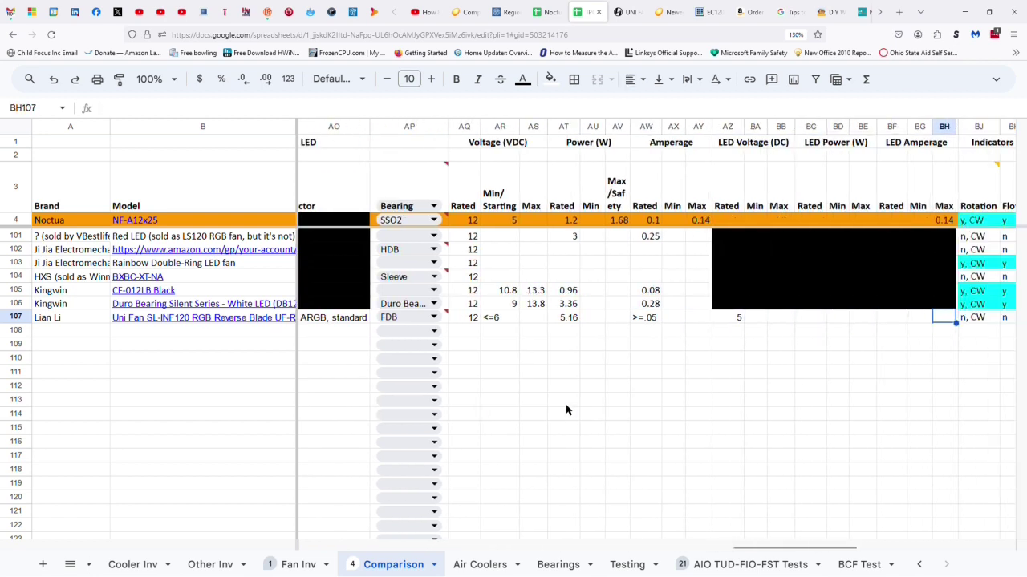
Review the Lian Li fan's rotation and flow indicators and its included fan and radiator screws in row 107.
{"action": "key", "text": "Right"}
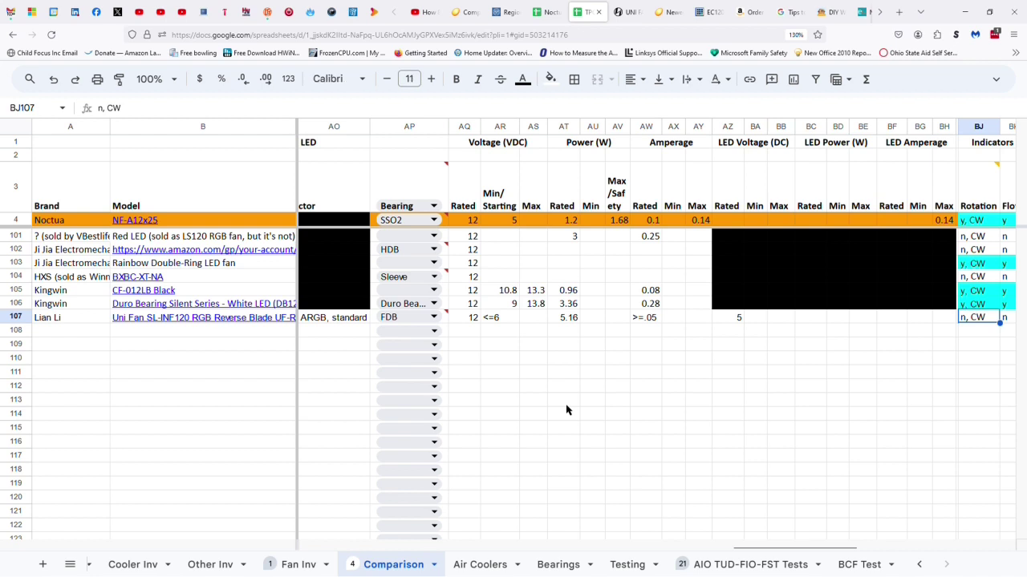
{"action": "left_click_drag", "start_coordinate": [798, 550], "coordinate": [905, 549]}
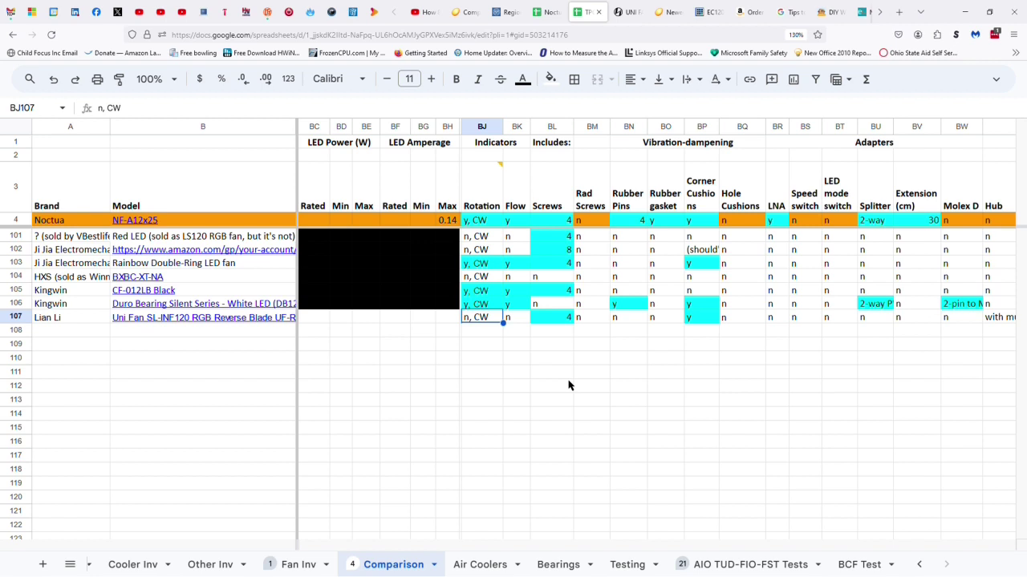
{"action": "key", "text": "Right"}
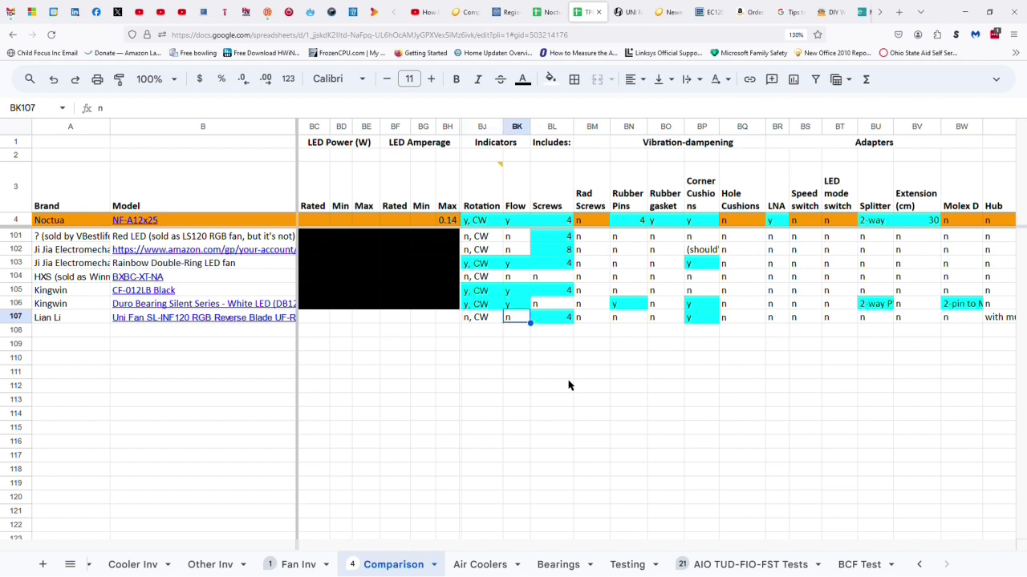
{"action": "key", "text": "Right"}
{"action": "key", "text": "Right"}
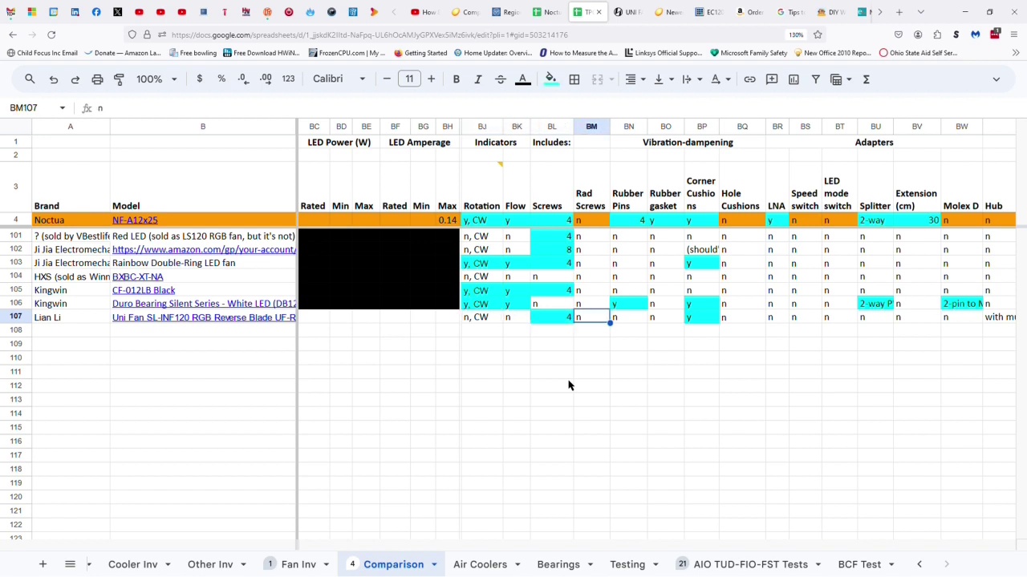
Examine the Lian Li fan's vibration-dampening accessories in row 107, including rubber pins, rubber gasket and corner cushions.
{"action": "key", "text": "Right"}
{"action": "key", "text": "Right"}
{"action": "key", "text": "Right"}
{"action": "key", "text": "Right"}
{"action": "key", "text": "Right"}
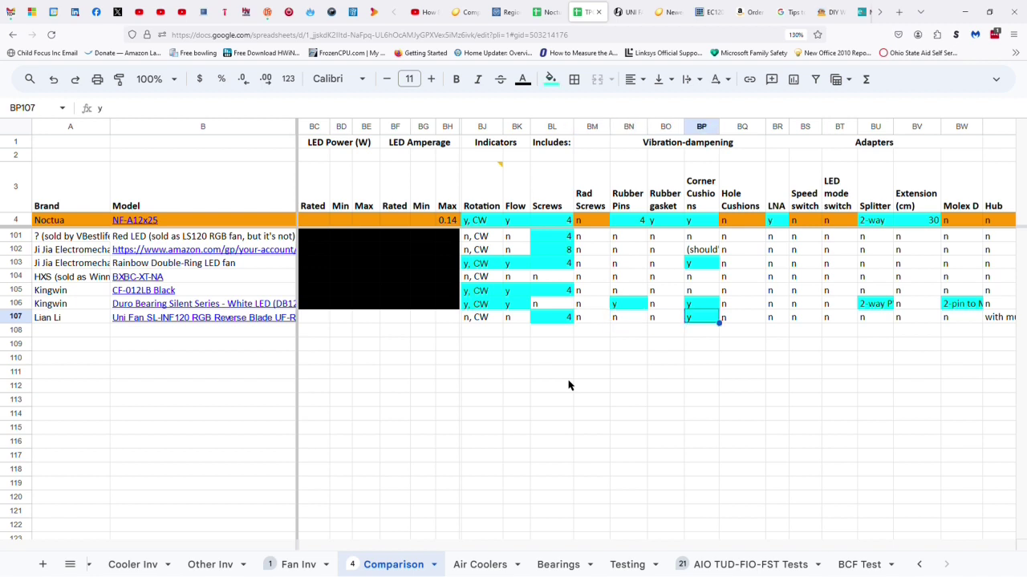
Review the Lian Li fan's included adapters in row 107, from the LNA and speed switch through the splitter, extension and Molex adapter.
{"action": "key", "text": "Right"}
{"action": "key", "text": "Right"}
{"action": "key", "text": "Right"}
{"action": "key", "text": "Right"}
{"action": "key", "text": "Right"}
{"action": "key", "text": "Right"}
{"action": "key", "text": "Right"}
{"action": "key", "text": "Right"}
{"action": "key", "text": "Left"}
{"action": "key", "text": "Left"}
{"action": "key", "text": "Left"}
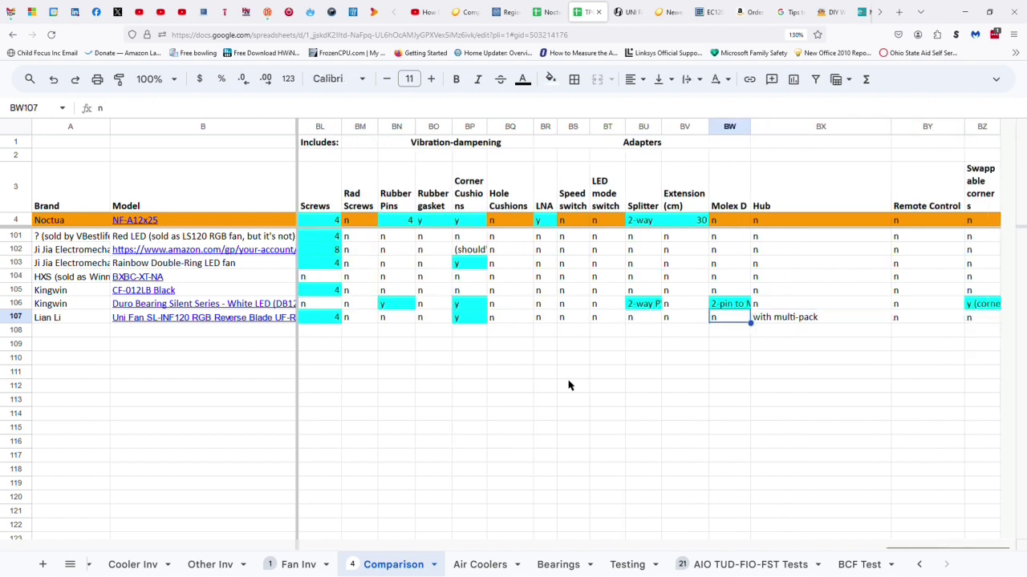
Fill the Lian Li fan's Hub cell BX107 with cyan.
{"action": "key", "text": "Right"}
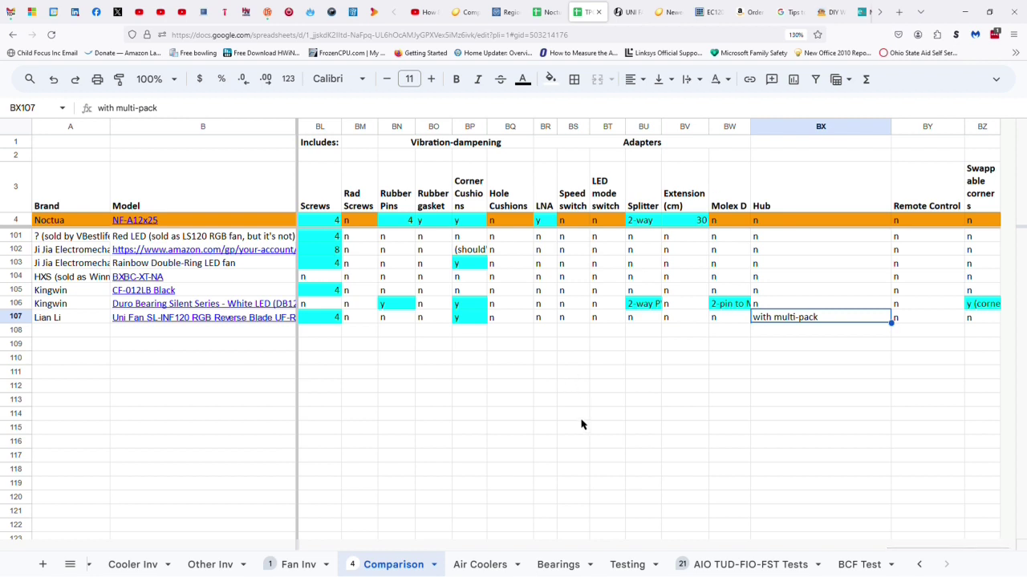
{"action": "left_click", "coordinate": [550, 79]}
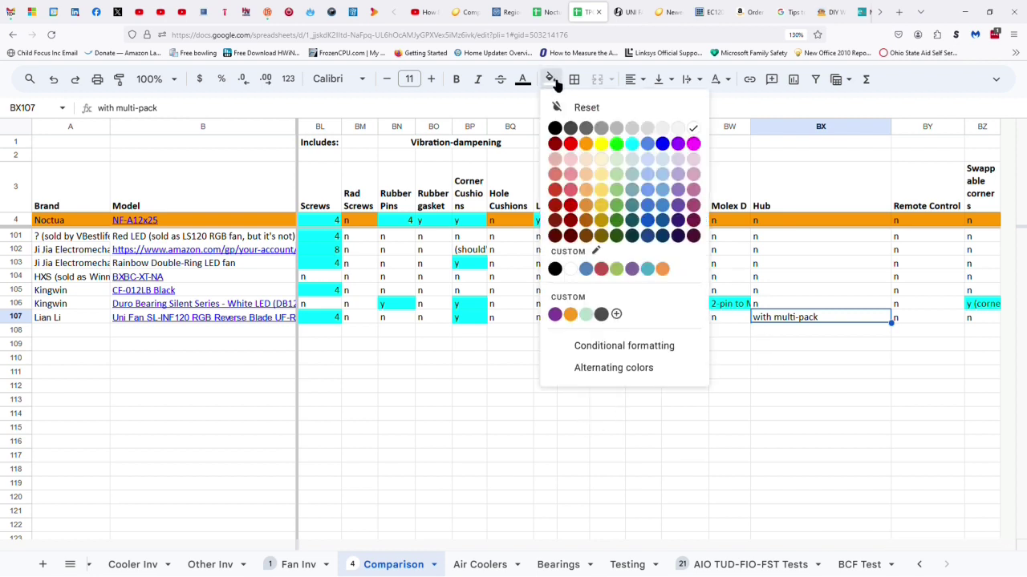
{"action": "left_click", "coordinate": [635, 144]}
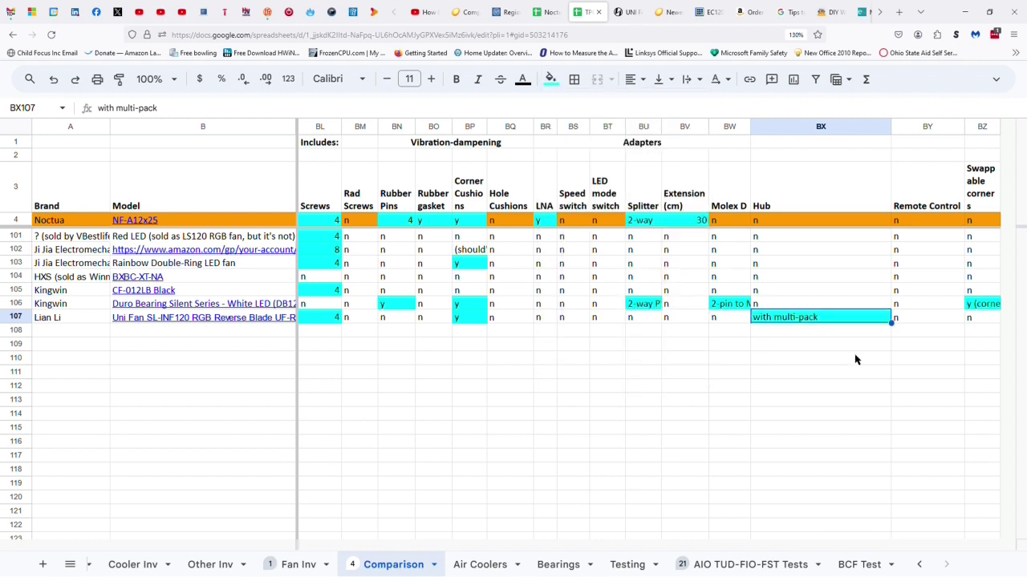
Check the Lian Li fan's remote control and swappable corners entries, and return to its brand cell A107.
{"action": "key", "text": "Right"}
{"action": "key", "text": "Right"}
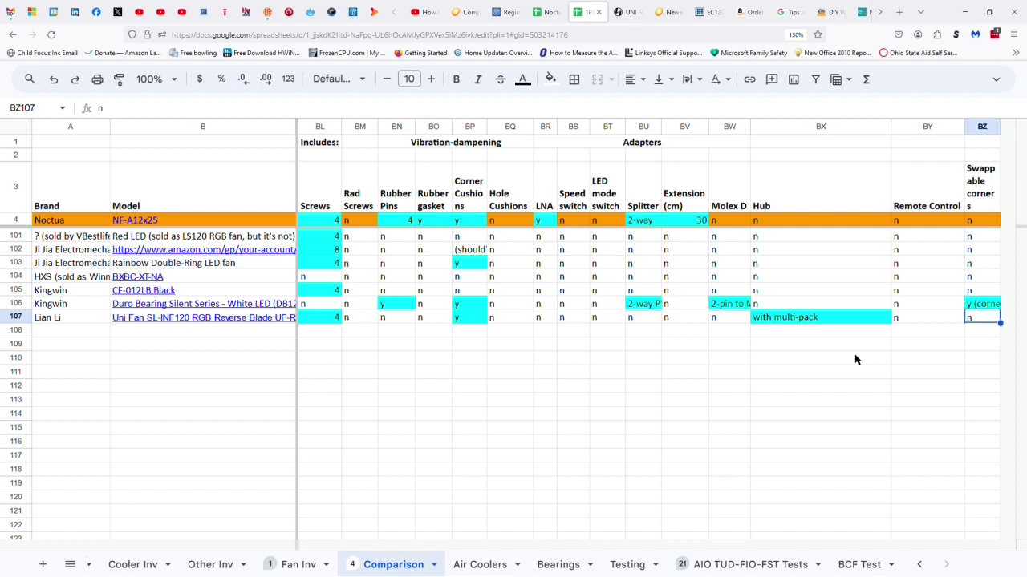
{"action": "left_click", "coordinate": [73, 320]}
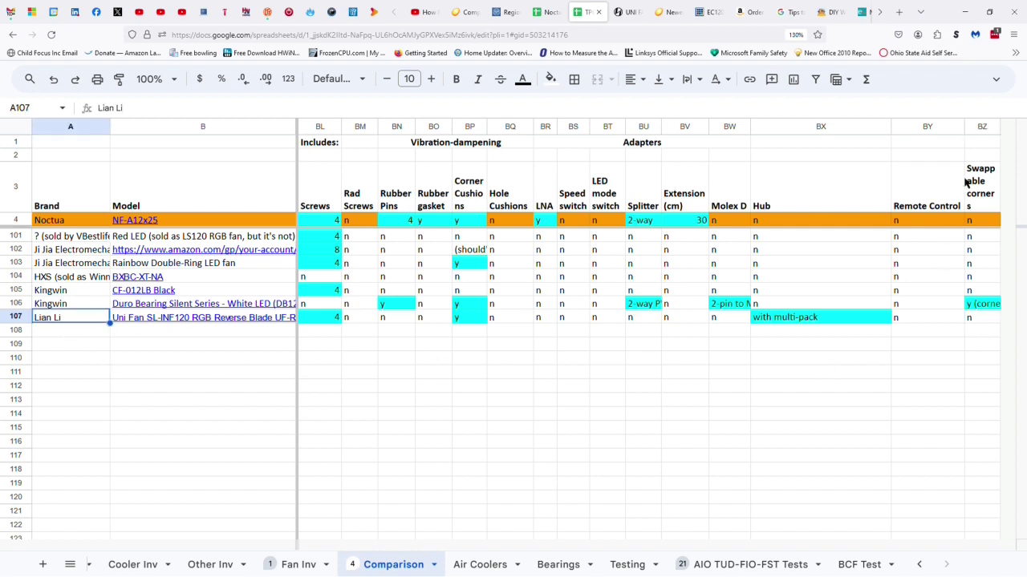